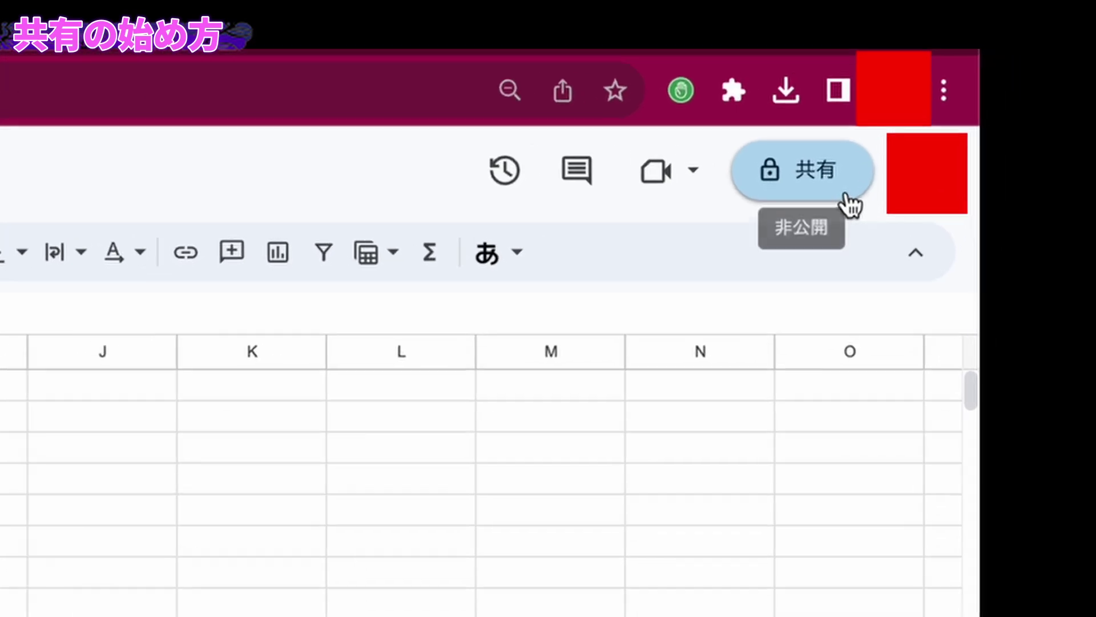
# - Open the sharing dialog for the spreadsheet 共有テストのファイル from its entry in the Drive file list
pyautogui.click(846, 194)
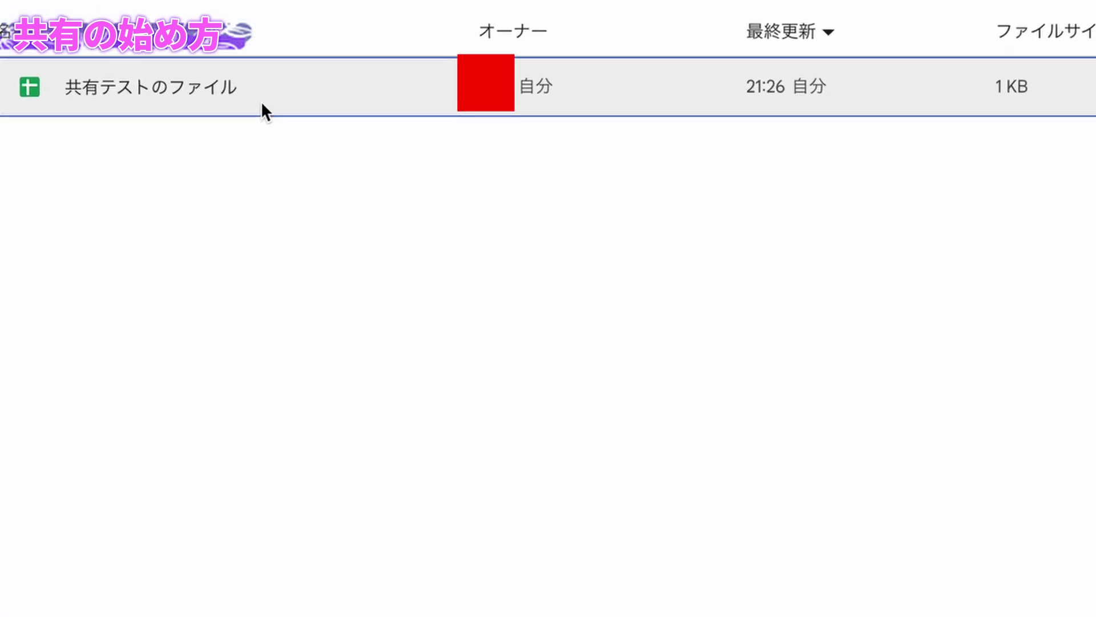
pyautogui.rightClick(261, 101)
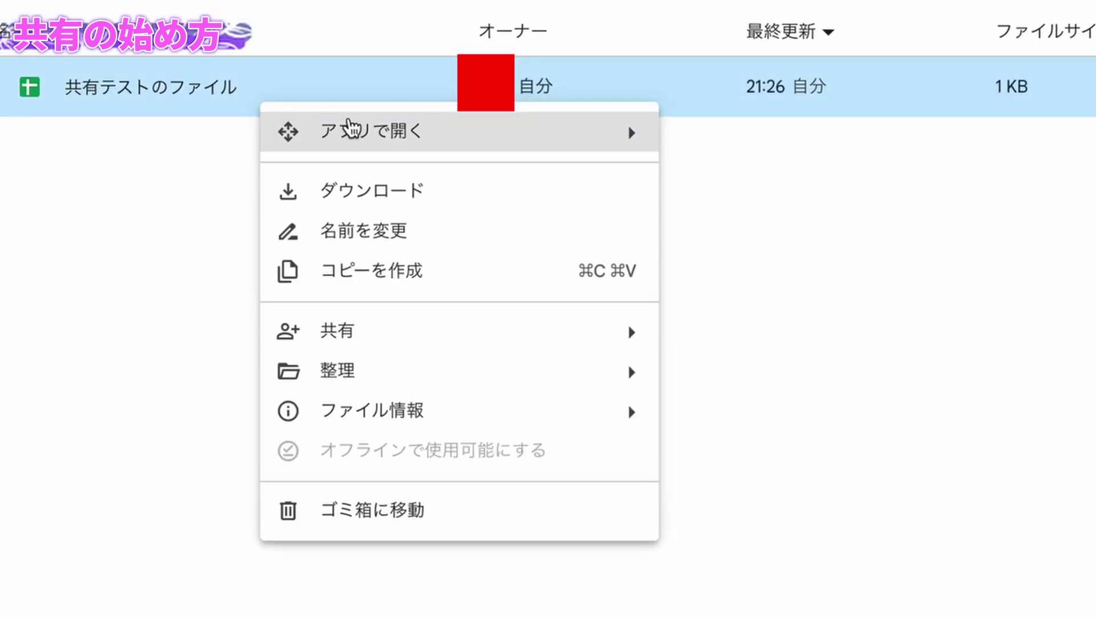
pyautogui.moveTo(554, 340)
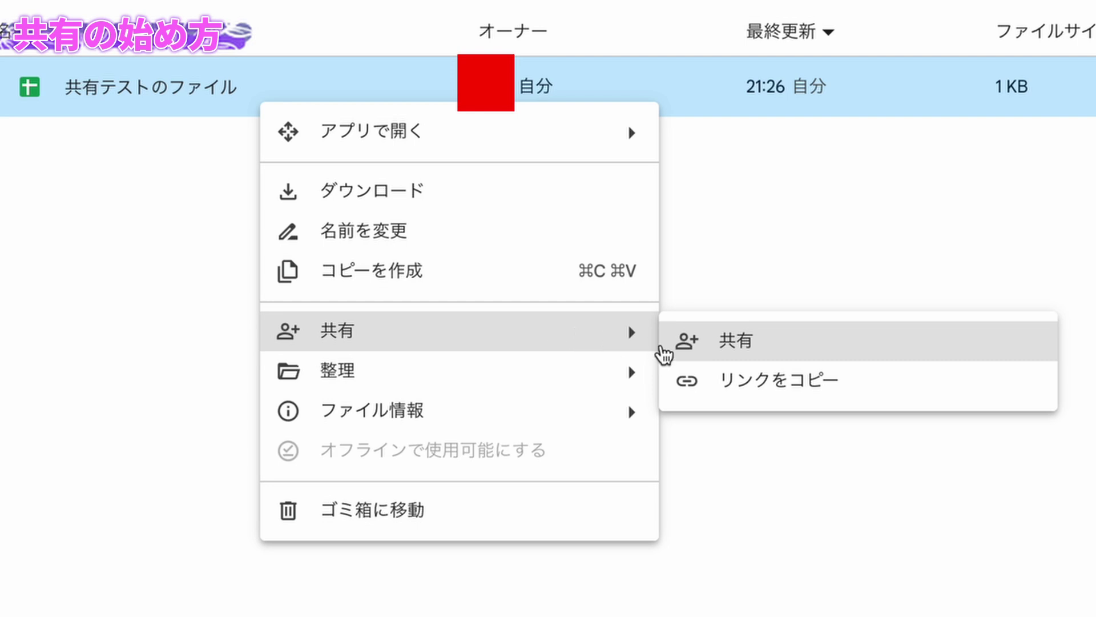
pyautogui.click(795, 360)
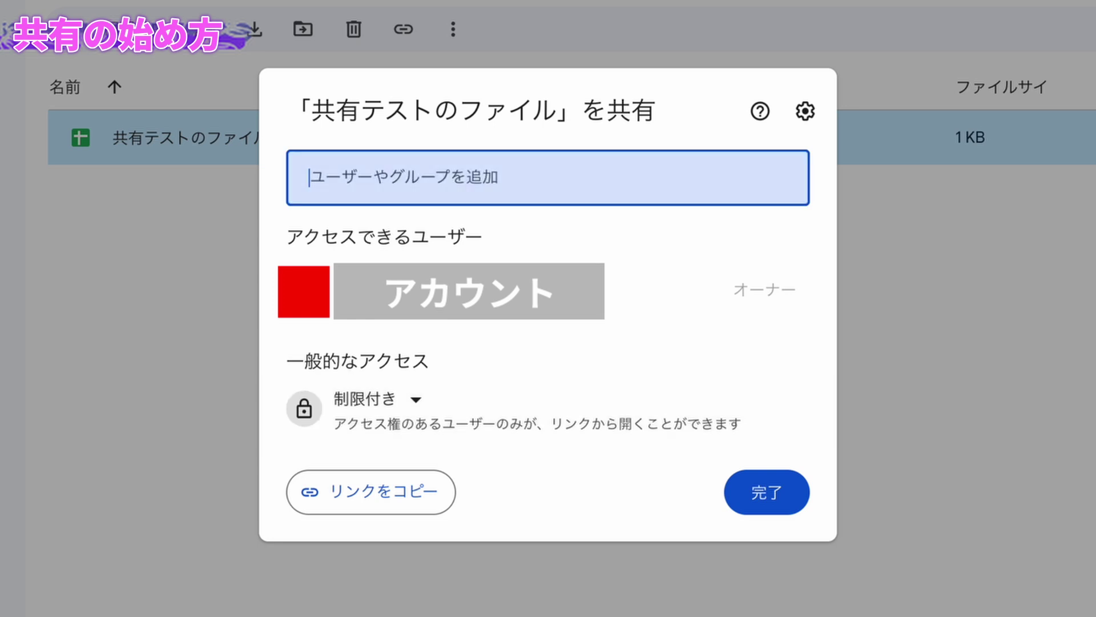
# - Enter the recipient's account address as a person to share the file with
pyautogui.click(548, 178)
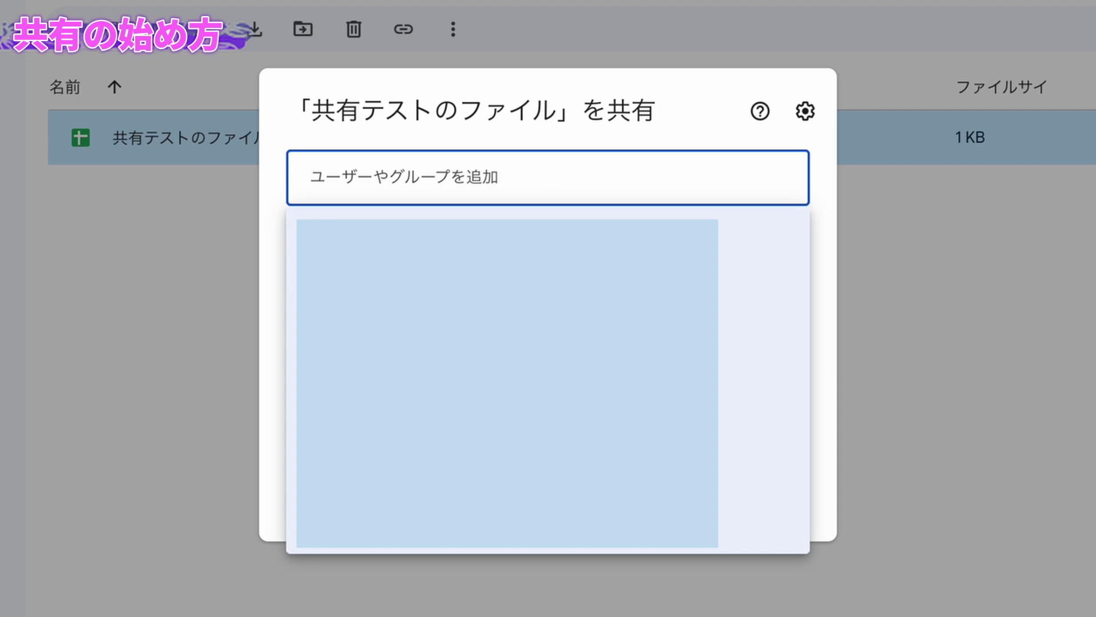
pyautogui.write('hog')
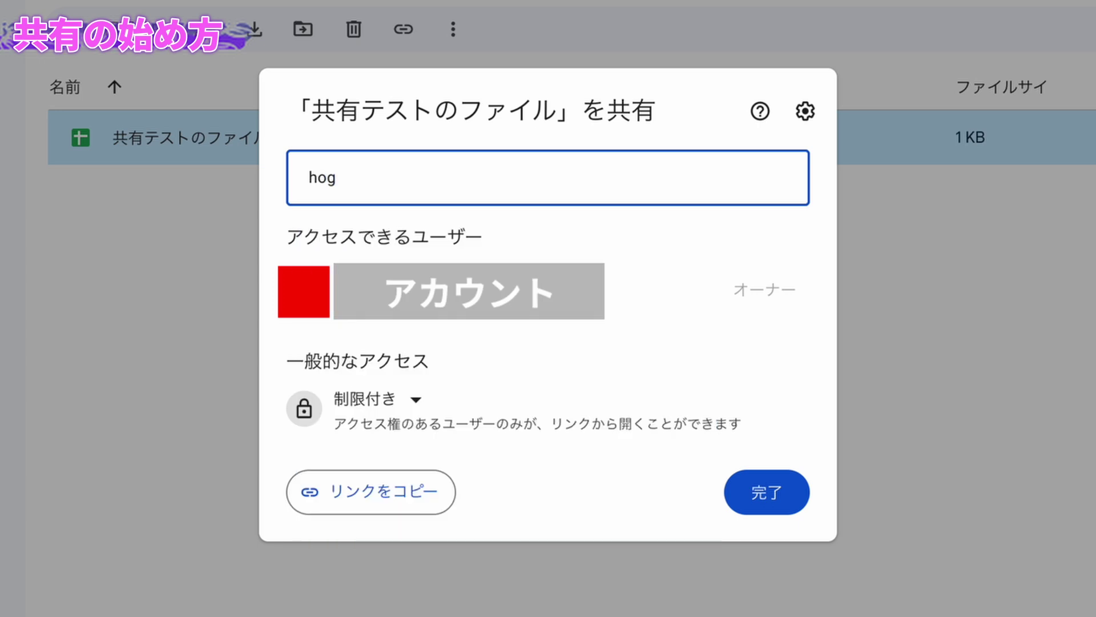
pyautogui.write('e@')
pyautogui.press('Return')
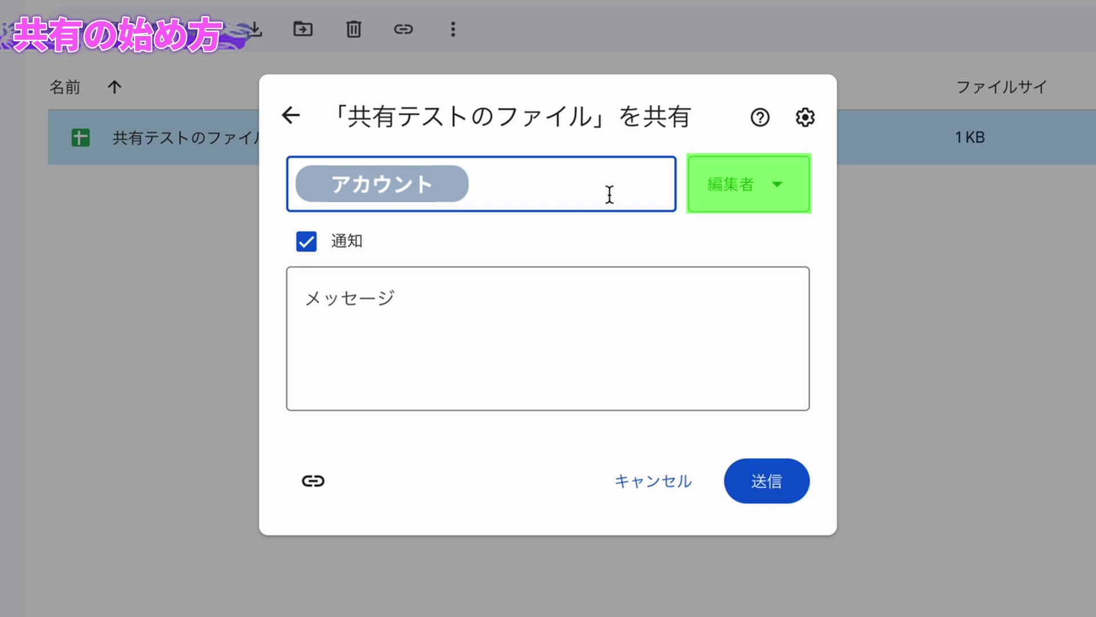
# - Examine the permission roles available for the recipient and the file's additional sharing settings
pyautogui.click(802, 196)
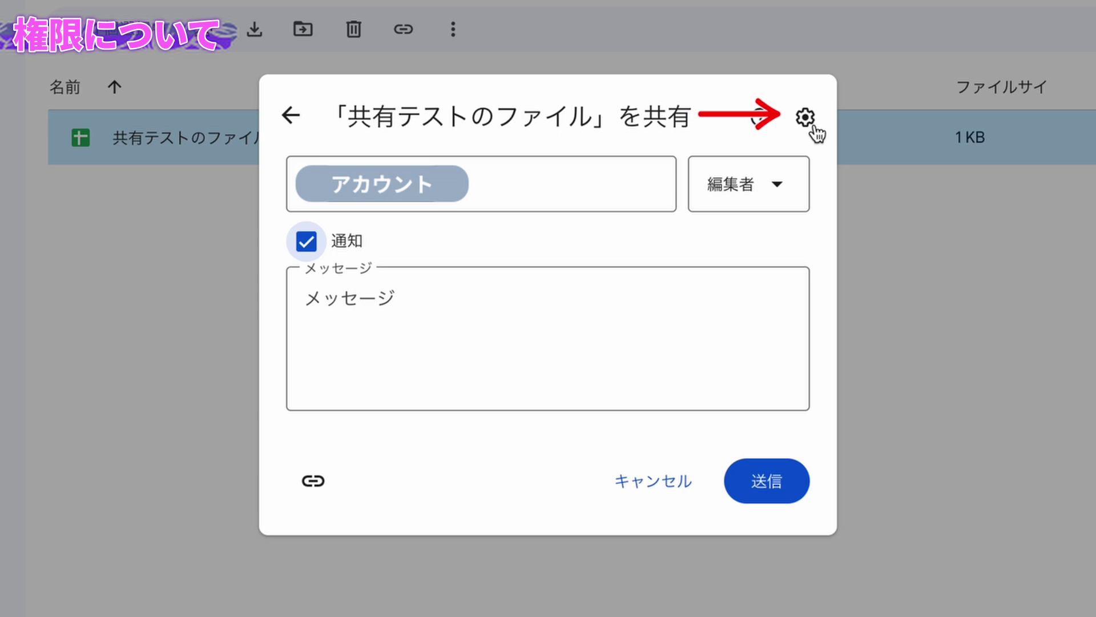
pyautogui.click(813, 126)
pyautogui.click(340, 285)
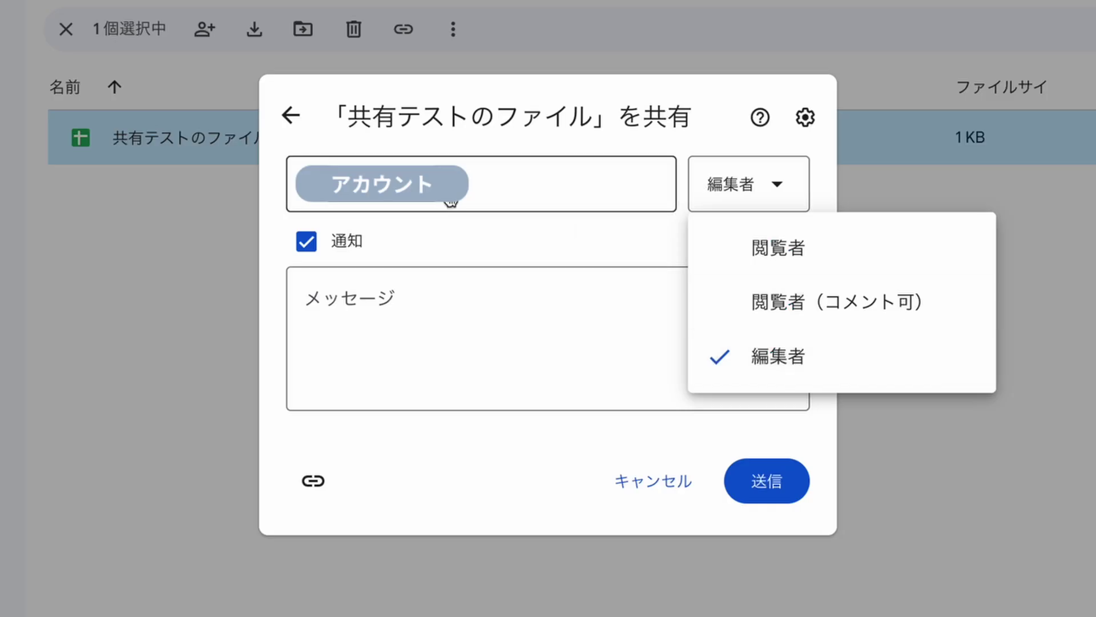
pyautogui.click(448, 243)
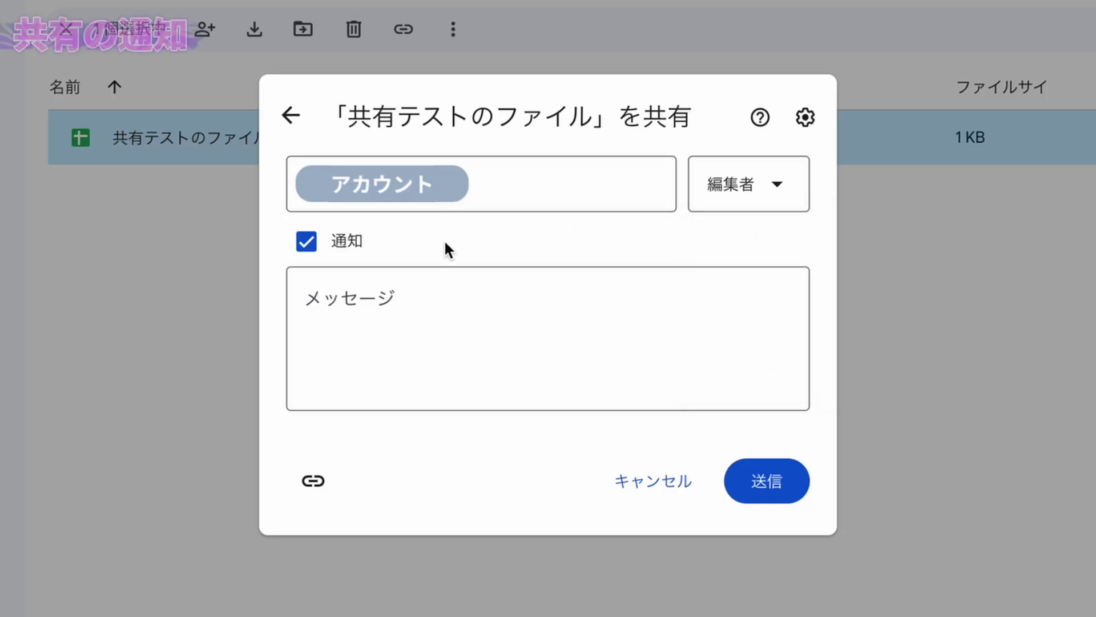
# - Write the message 「ご確認、よろしくお願いいたします。」 and send the share invitation with 通知 enabled
pyautogui.click(360, 305)
pyautogui.write('ごかくに')
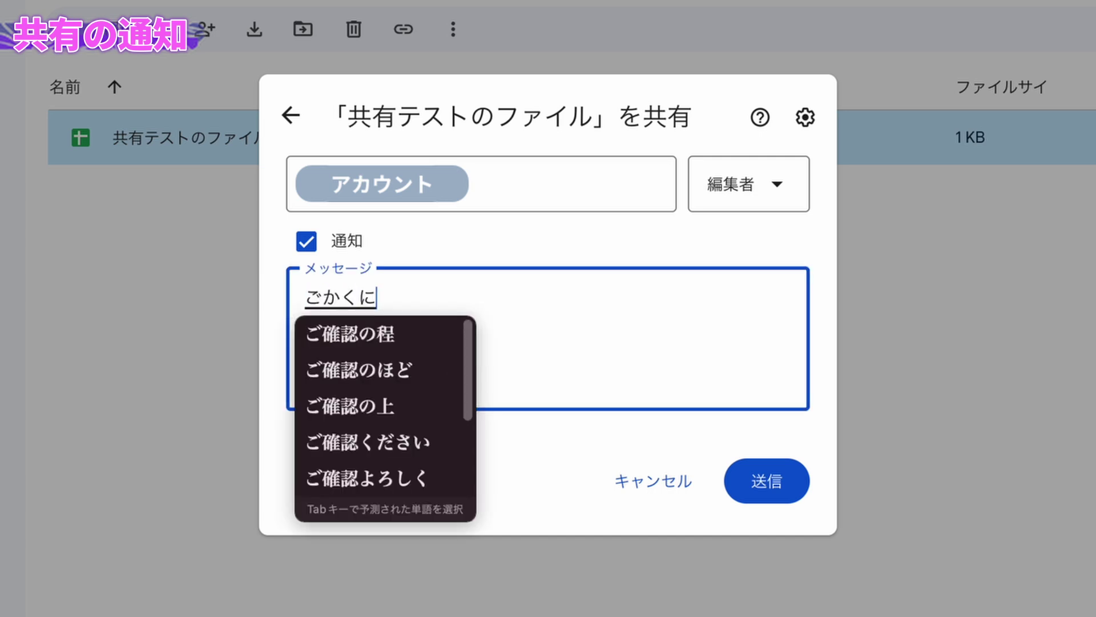
pyautogui.press('space')
pyautogui.press('Return')
pyautogui.write('、よろしく')
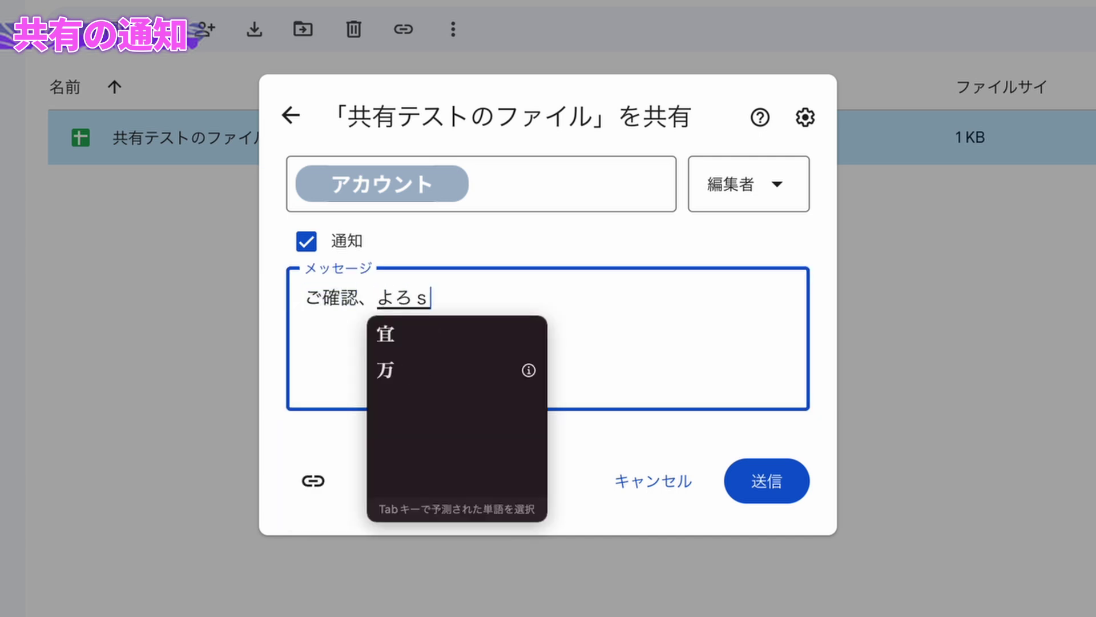
pyautogui.press('Return')
pyautogui.write('おねga')
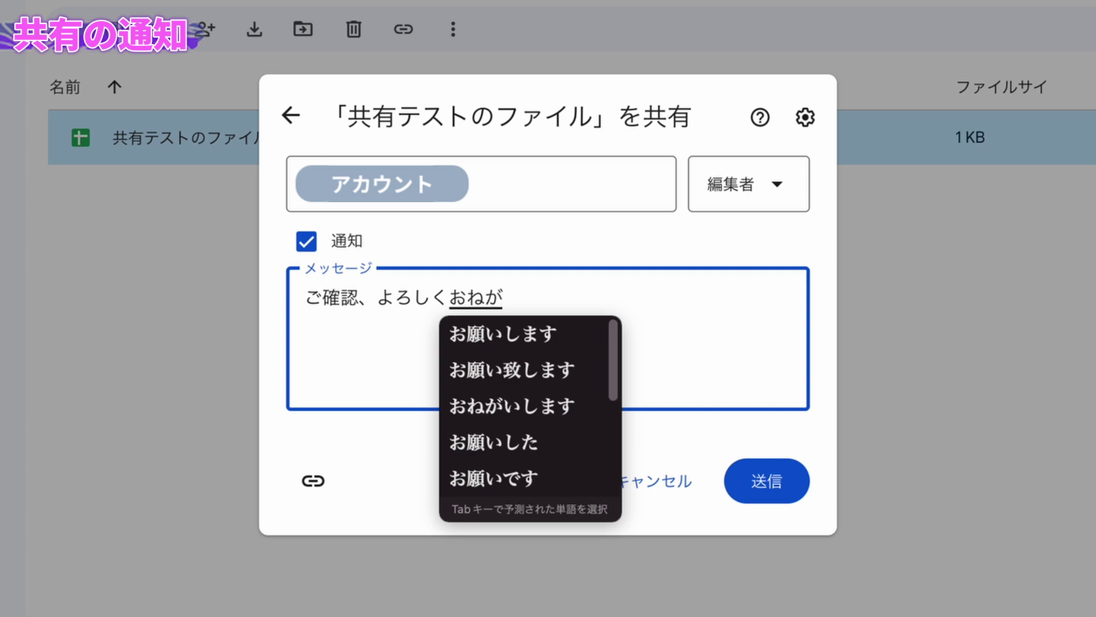
pyautogui.write('い')
pyautogui.press('space')
pyautogui.press('Return')
pyautogui.write('いたします')
pyautogui.press('Return')
pyautogui.write('。')
pyautogui.press('Return')
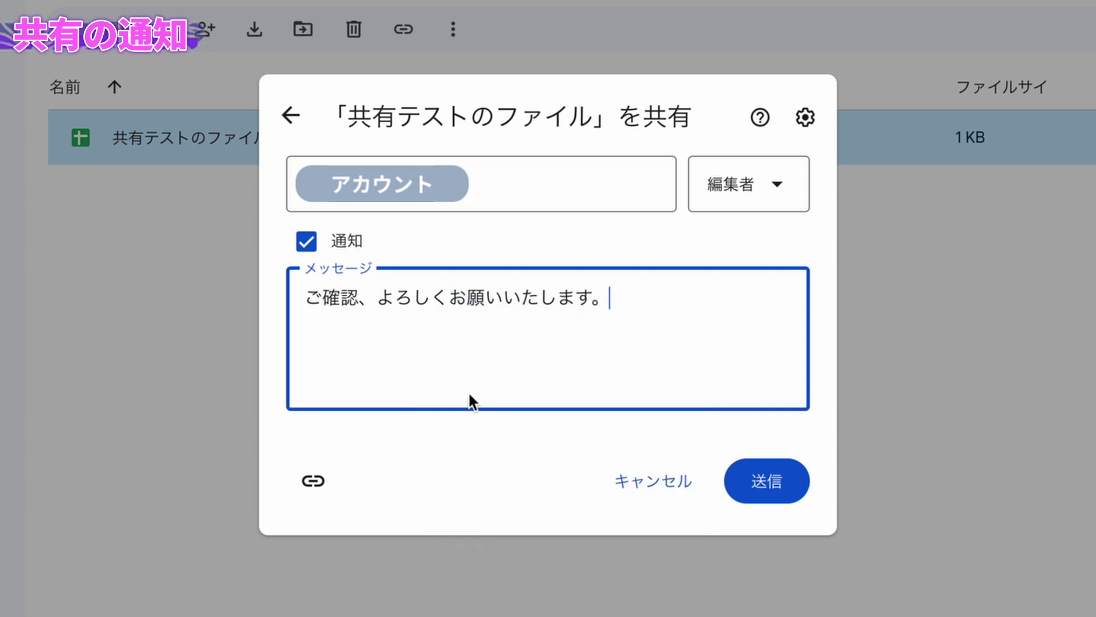
pyautogui.click(304, 246)
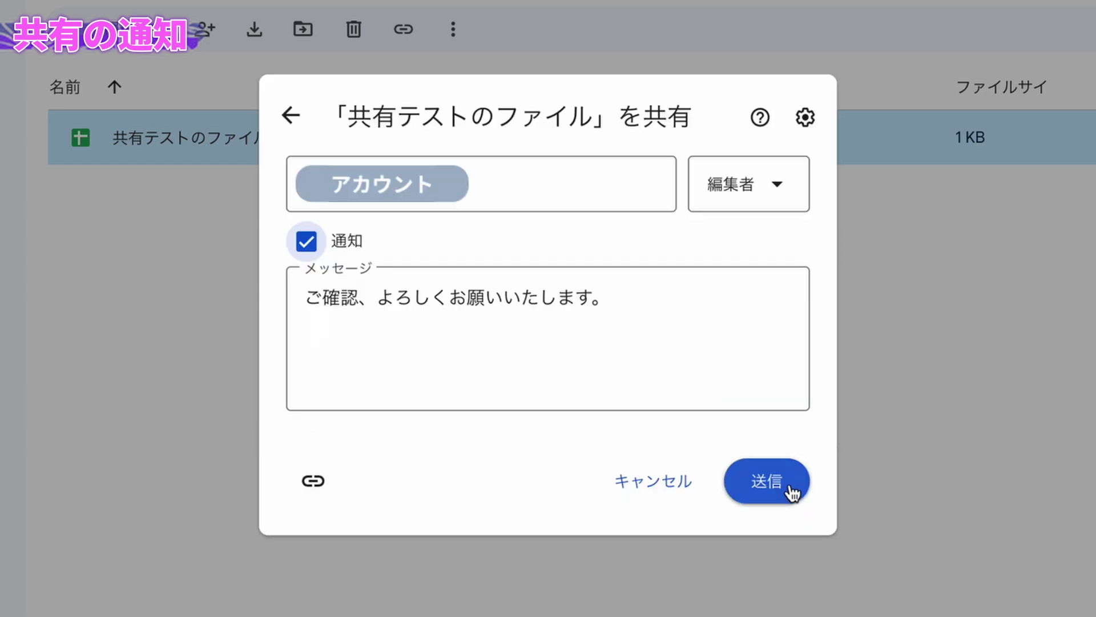
pyautogui.click(792, 492)
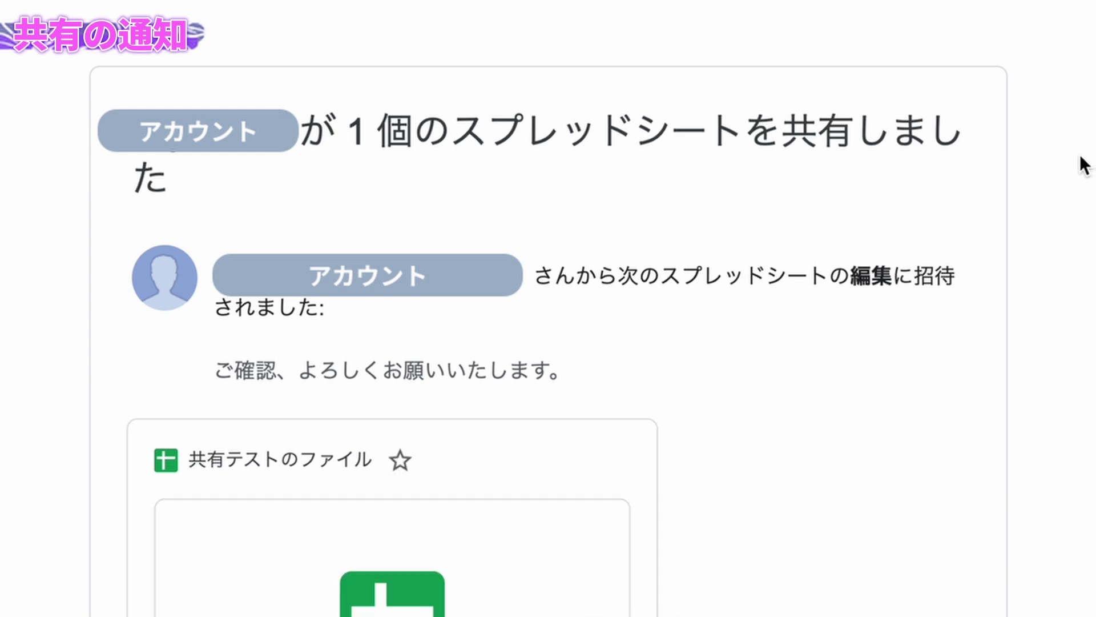
# - Open the shared spreadsheet 共有テストのファイル from the received invitation email
pyautogui.scroll(-5, 1083, 166)
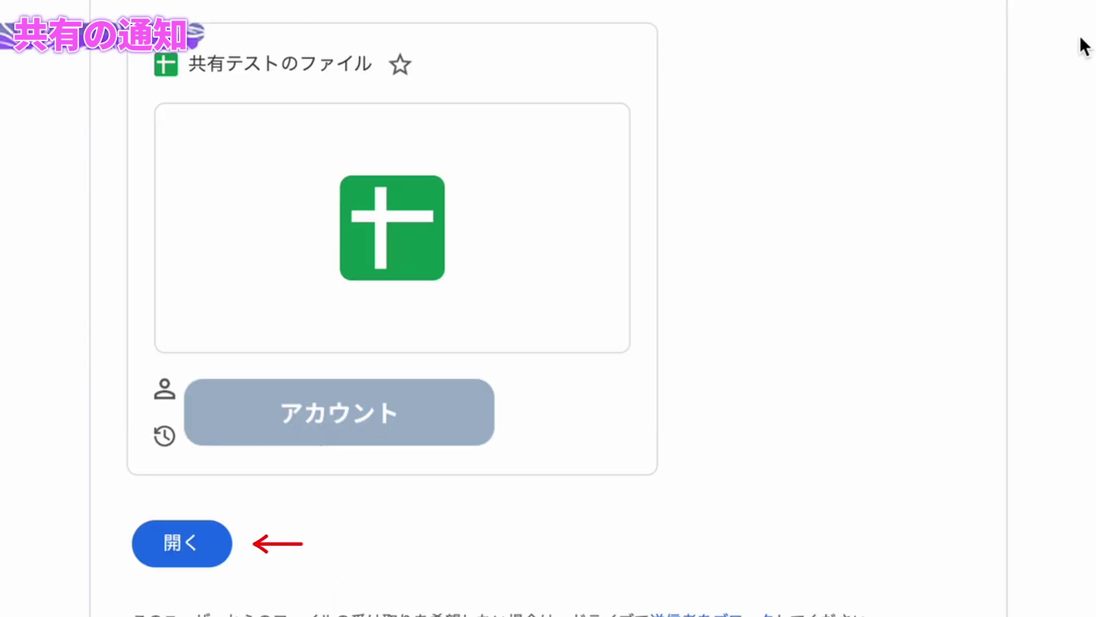
pyautogui.click(201, 547)
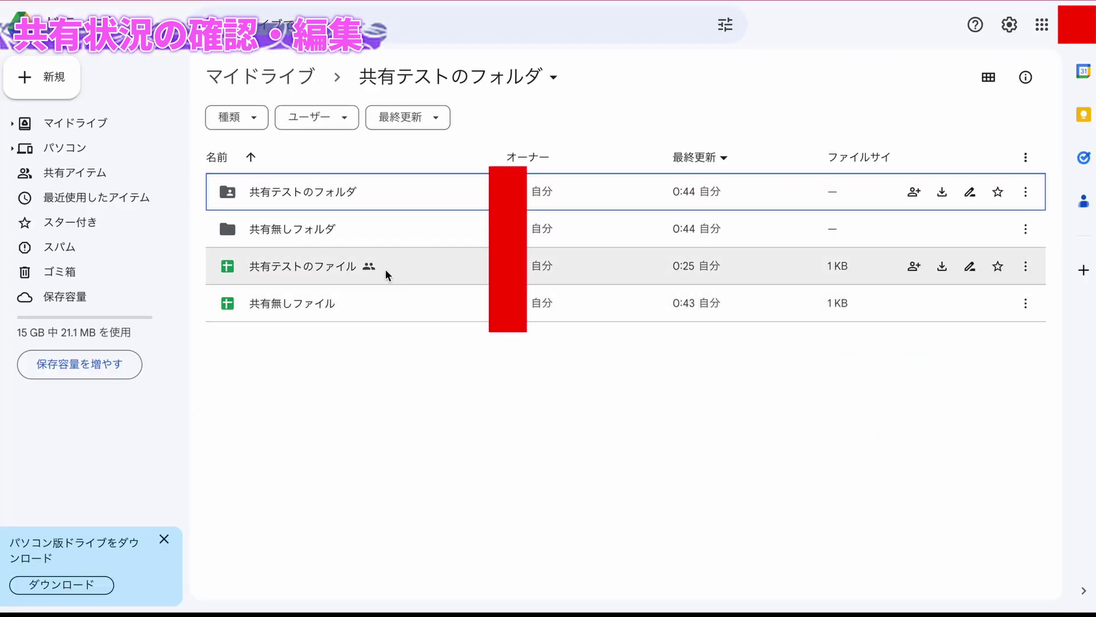
# - Remove the editor's access to 共有テストのファイル in its Drive sharing settings and save the change
pyautogui.rightClick(386, 275)
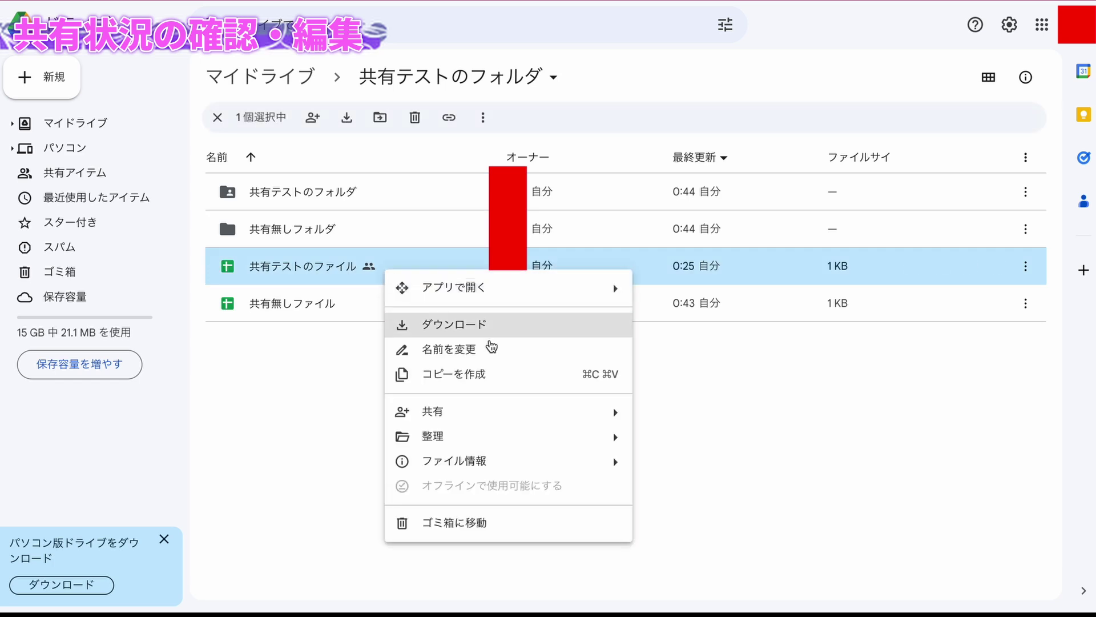
pyautogui.moveTo(524, 423)
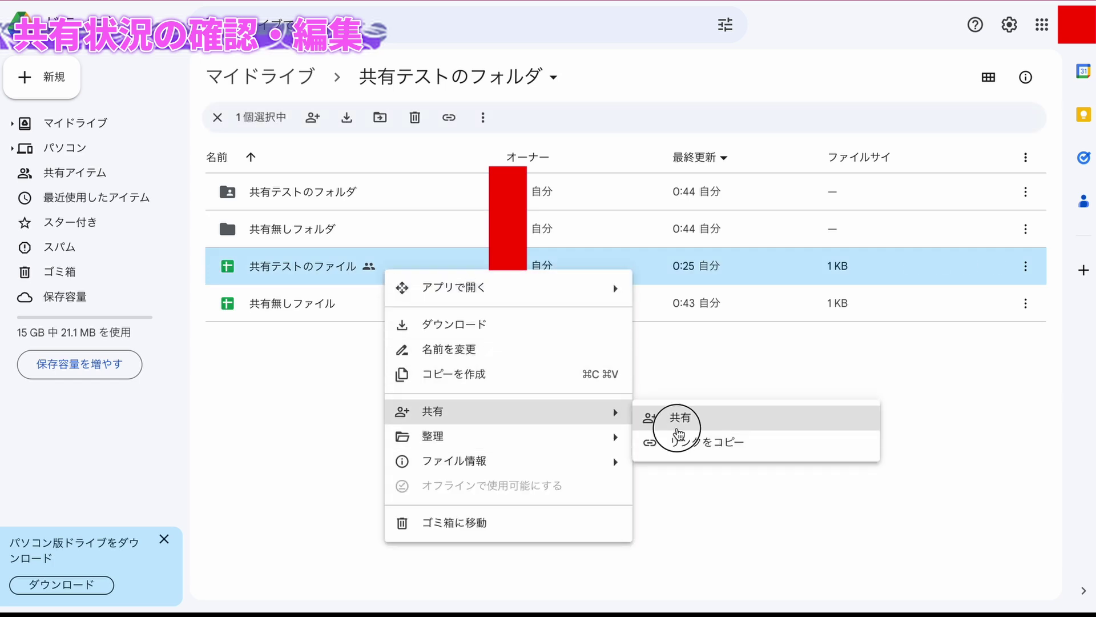
pyautogui.click(673, 430)
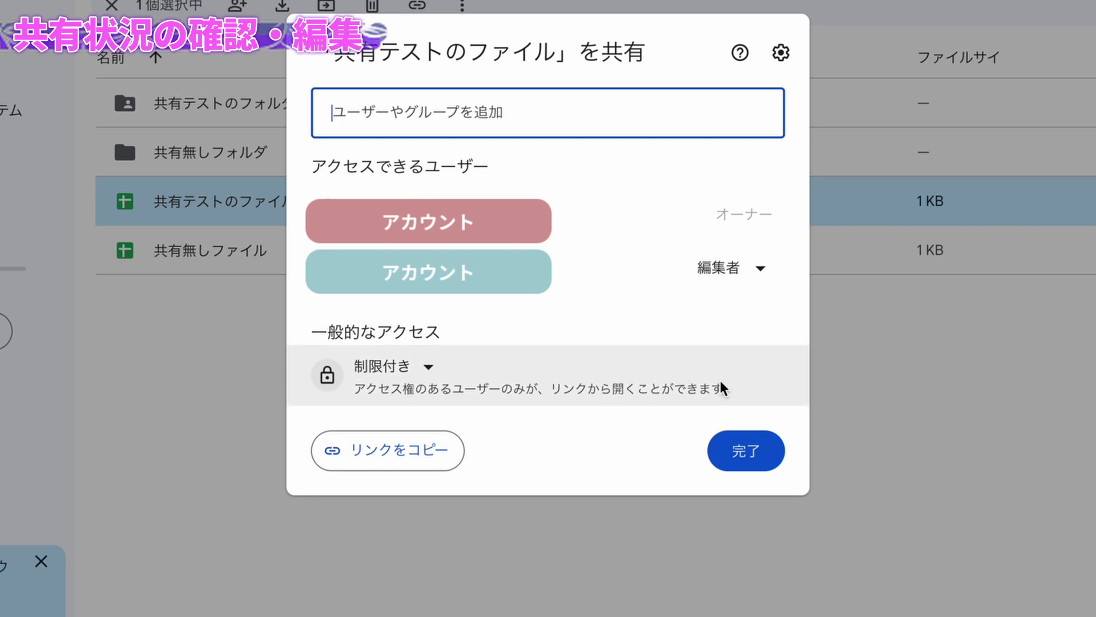
pyautogui.click(771, 268)
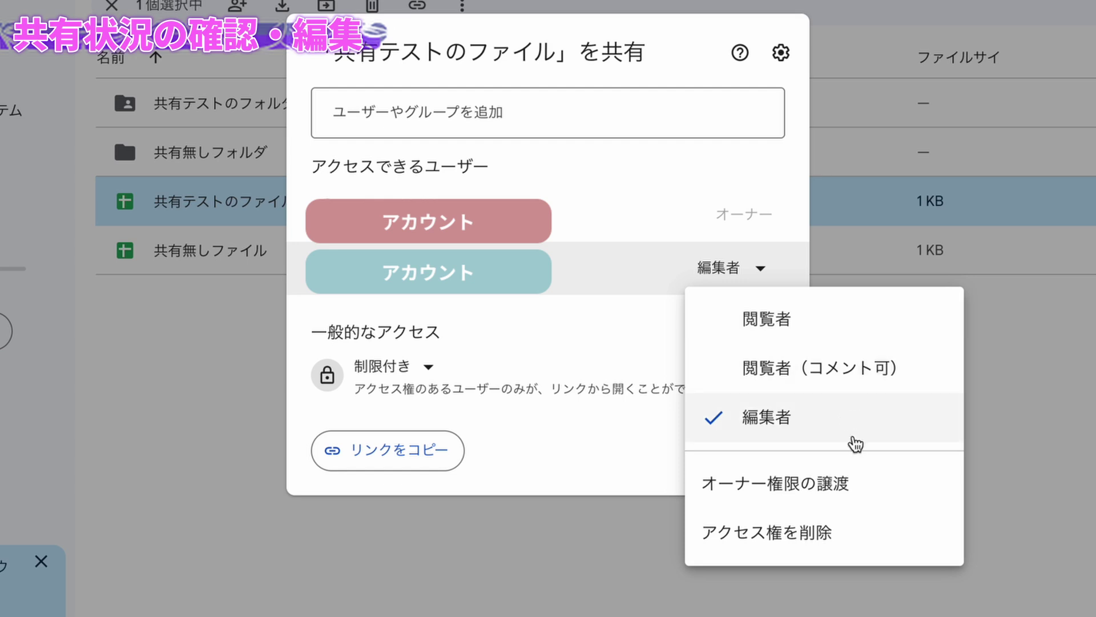
pyautogui.click(863, 538)
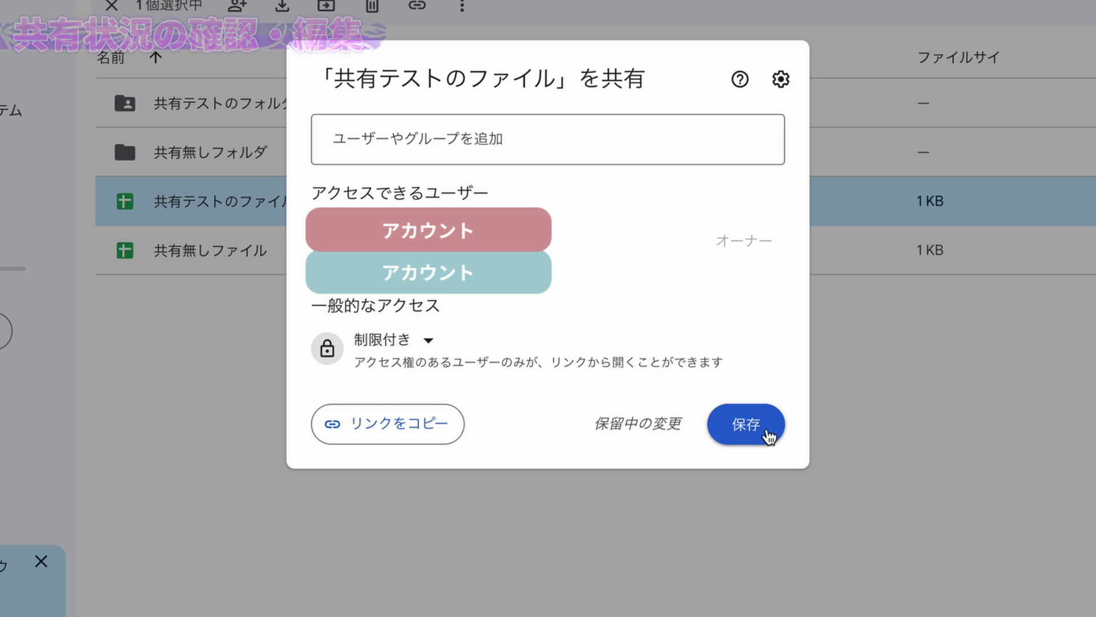
pyautogui.click(767, 433)
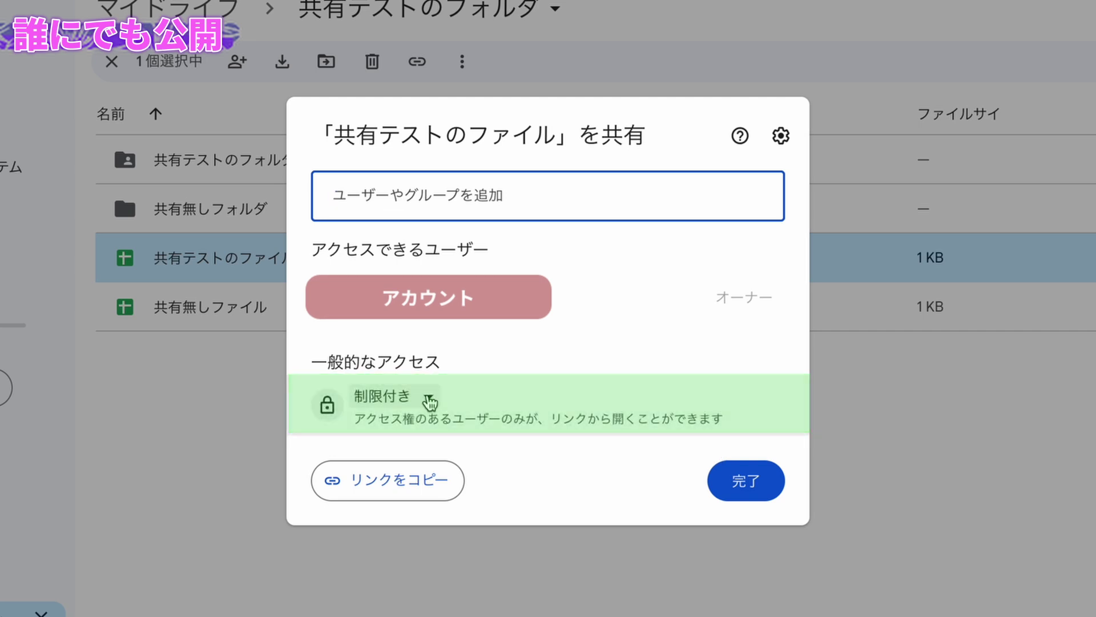
# - Set the file's general access to リンクを知っている全員 and finish sharing
pyautogui.click(429, 403)
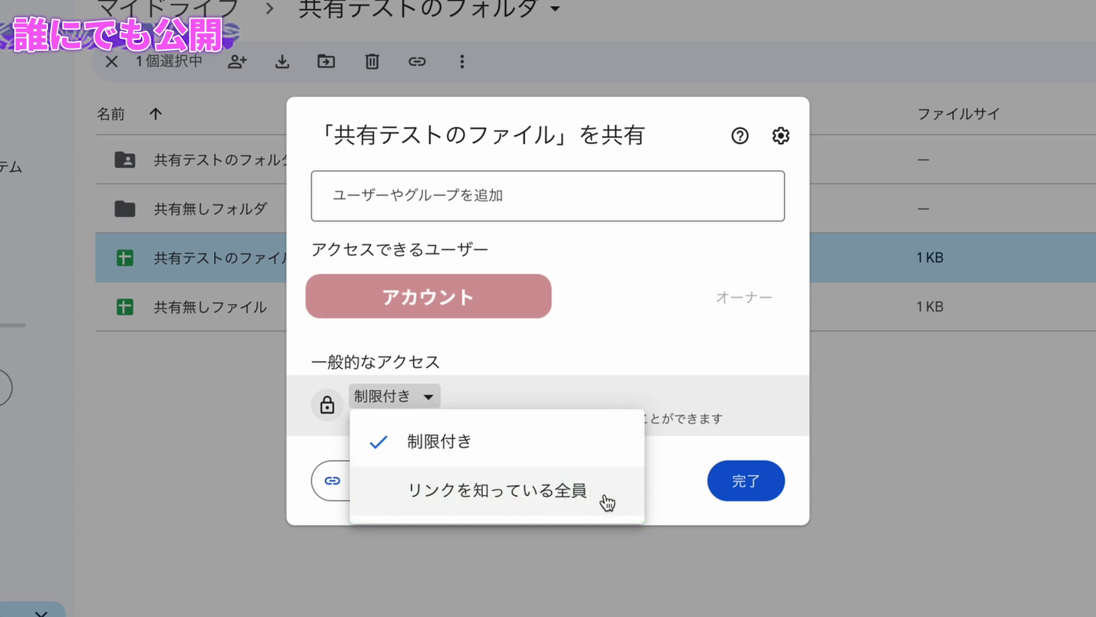
pyautogui.click(607, 502)
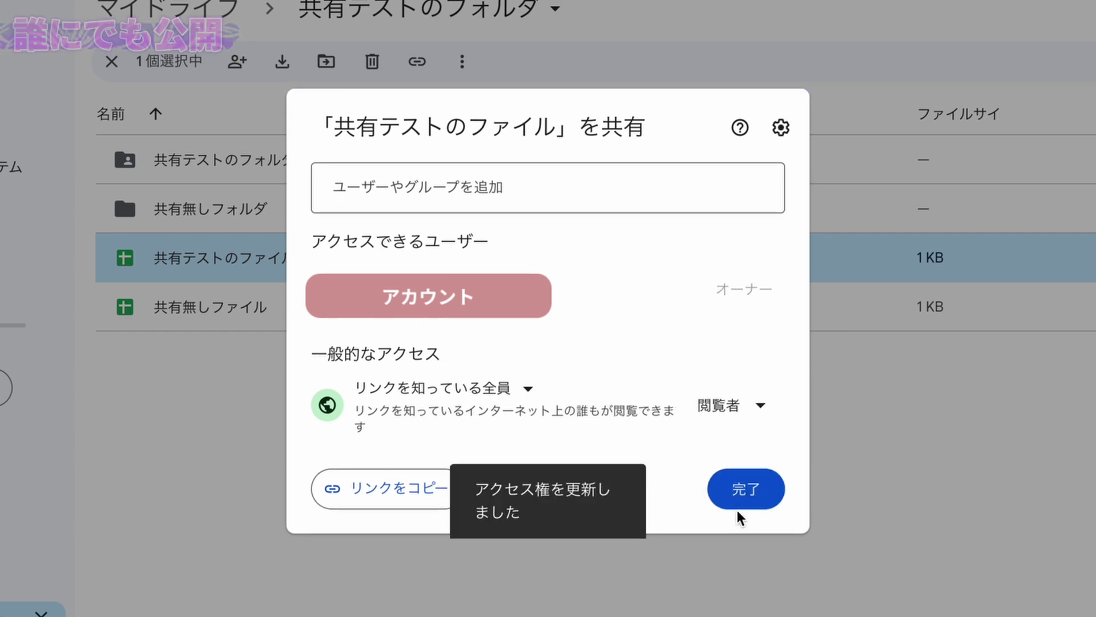
pyautogui.click(762, 495)
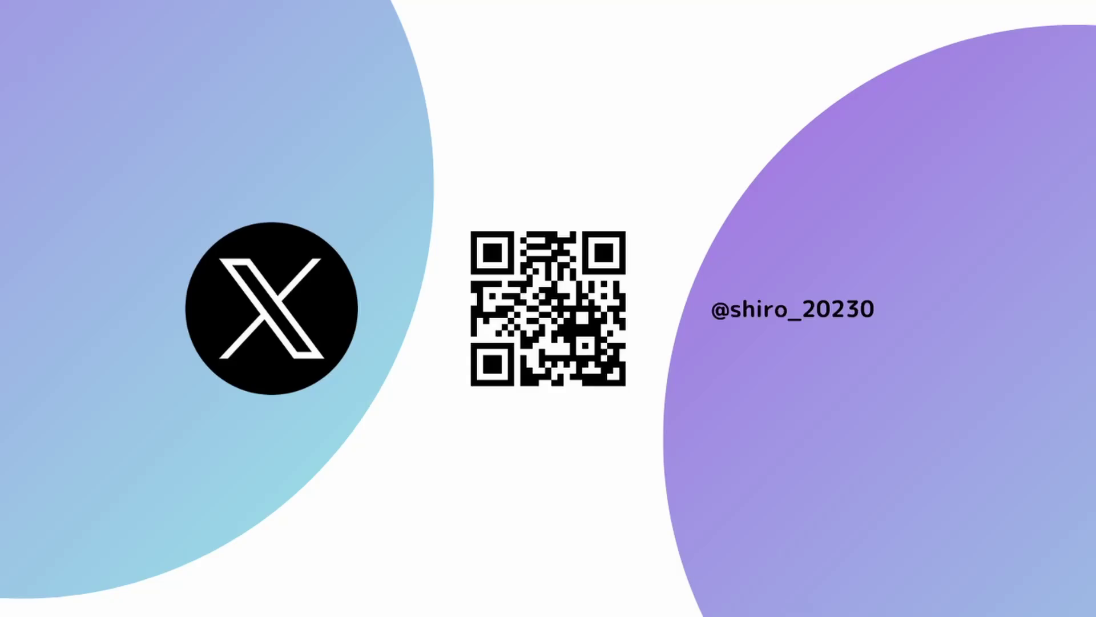